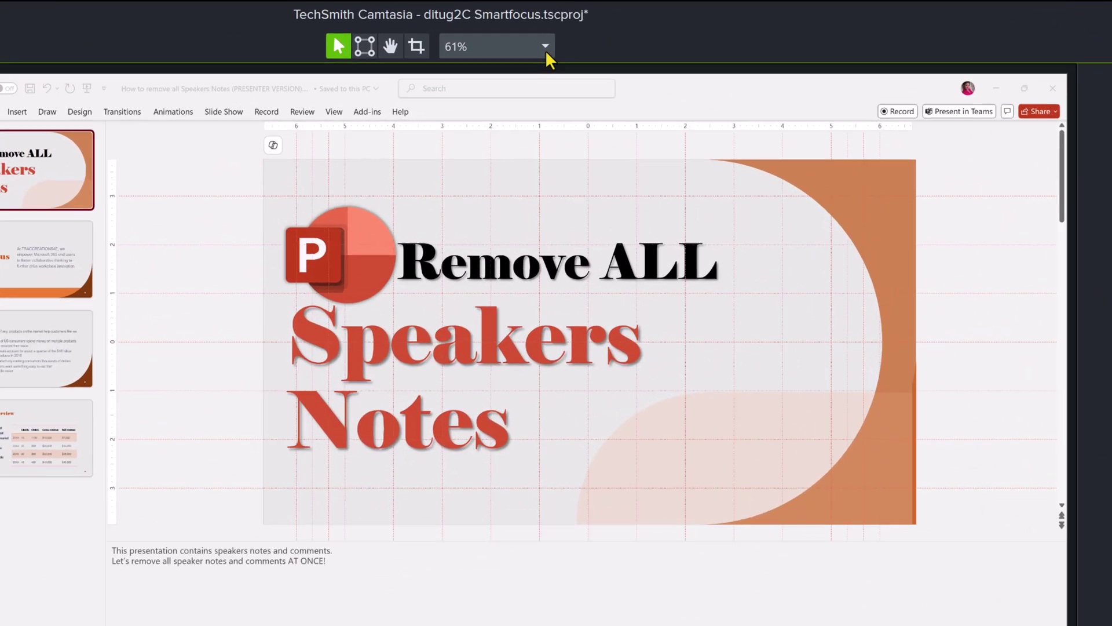
In Project Settings, set the canvas dimensions to the 9:16 FHD preset (1080x1920) and apply
{"action": "left_click", "coordinate": [619, 28]}
{"action": "left_click", "coordinate": [470, 448]}
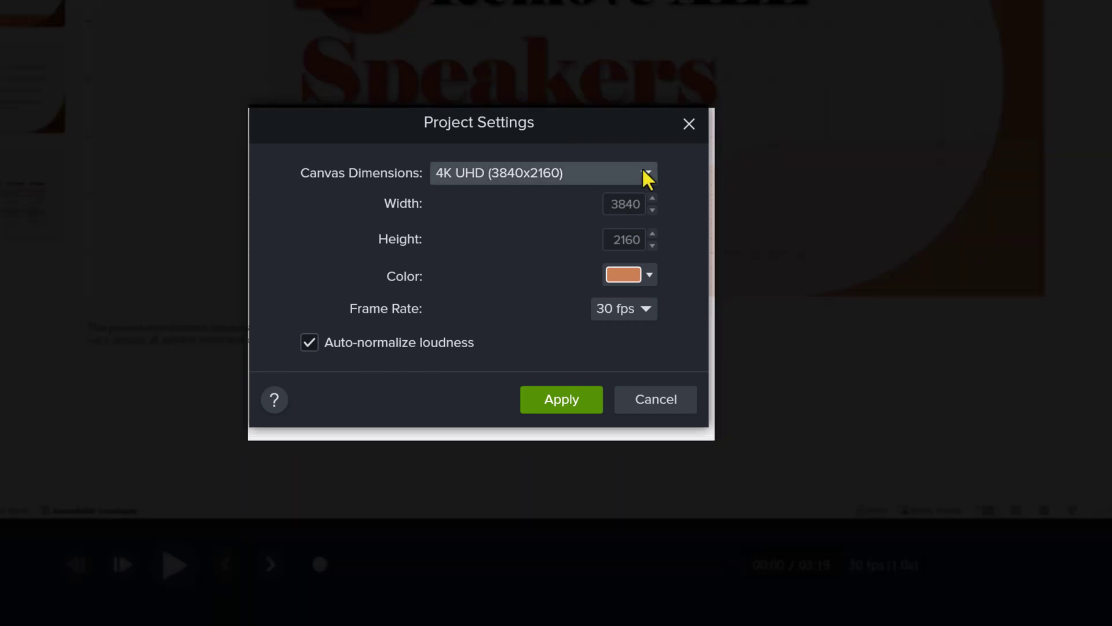
{"action": "left_click", "coordinate": [645, 172]}
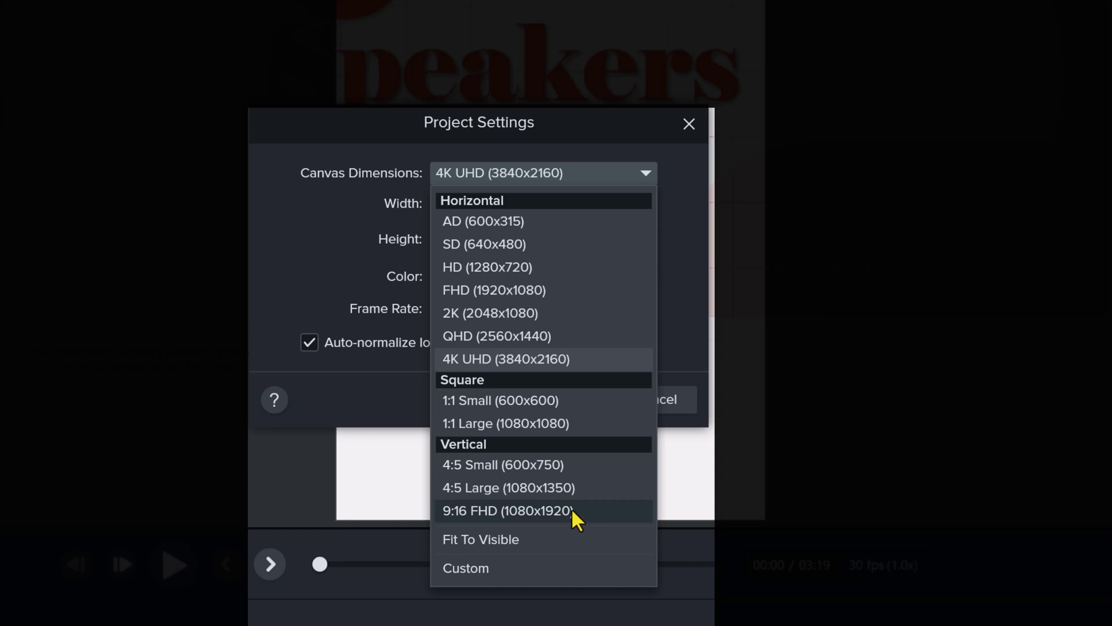
{"action": "left_click", "coordinate": [572, 510]}
{"action": "left_click", "coordinate": [565, 400]}
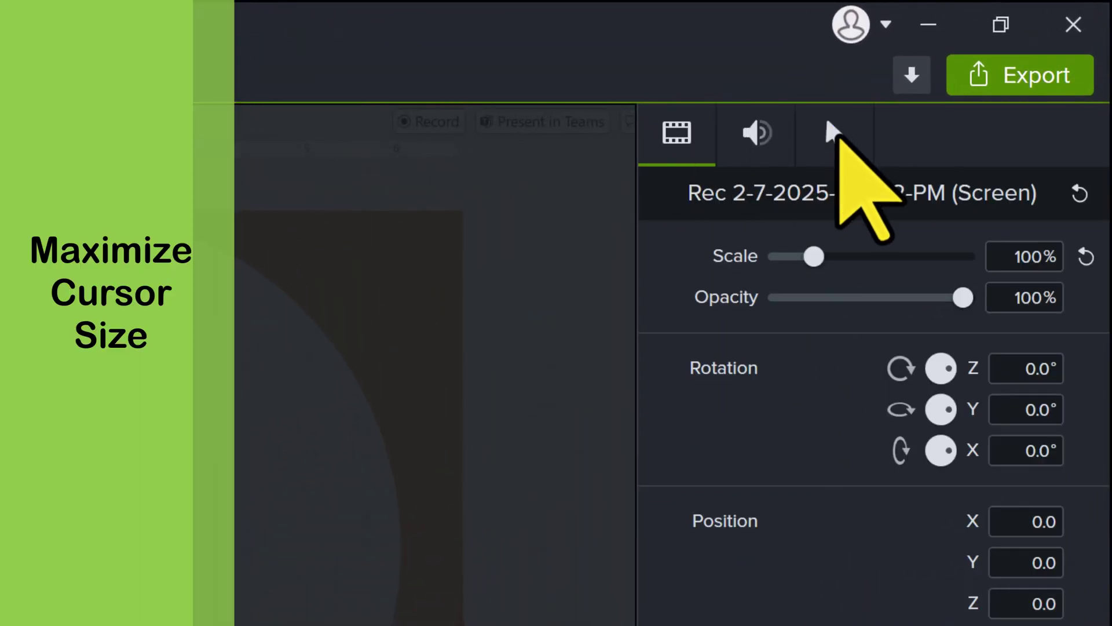
Open the clip's Cursor Properties to set the cursor scale to 2,000%
{"action": "left_click", "coordinate": [834, 136]}
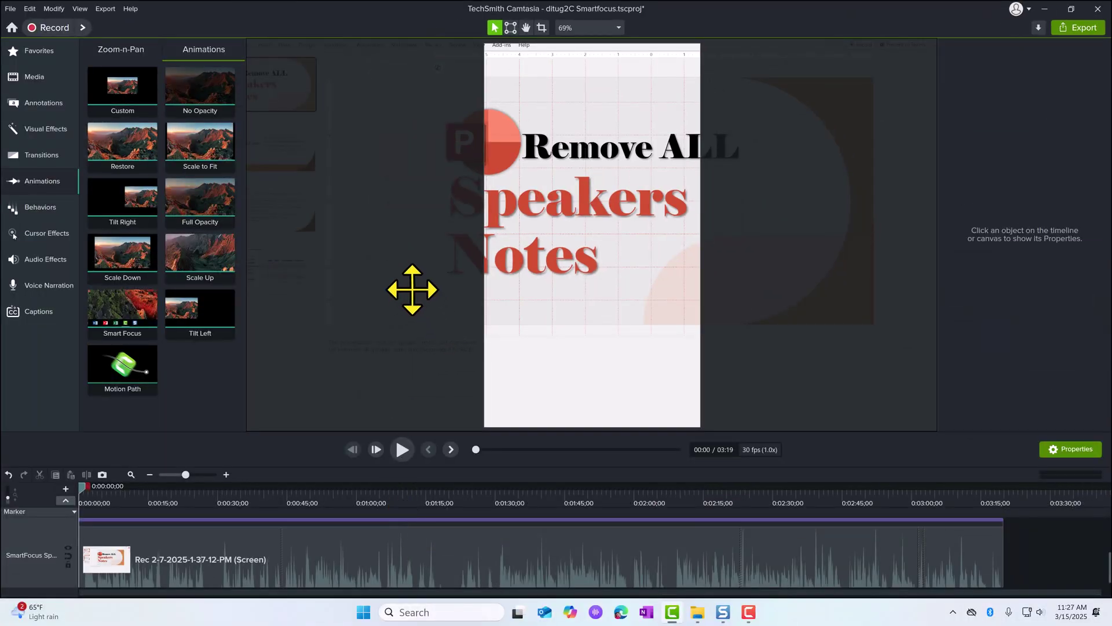
Drag the Smart Focus animation onto the screen-recording clip on the timeline
{"action": "scroll", "coordinate": [503, 265], "scroll_direction": "down", "scroll_amount": 2}
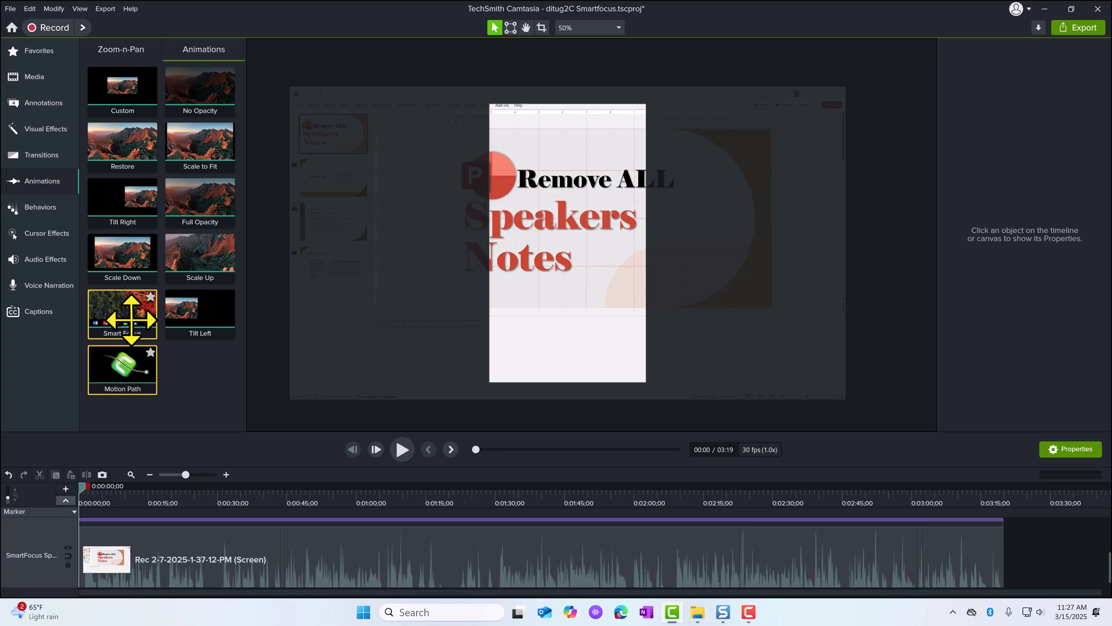
{"action": "left_click_drag", "start_coordinate": [132, 320], "coordinate": [152, 560]}
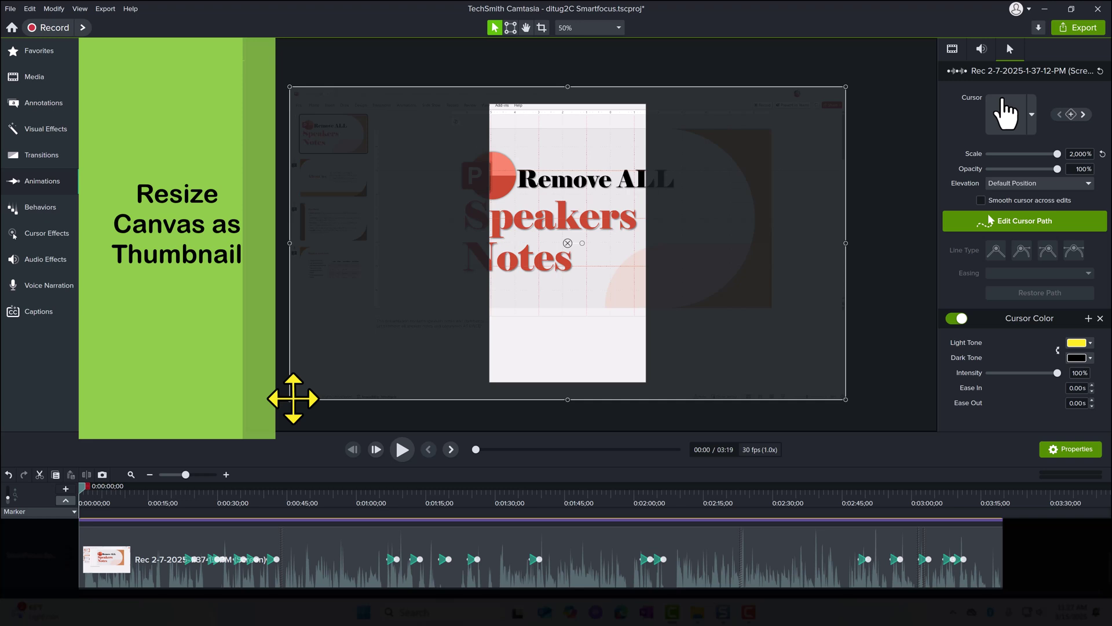
At 0:07, scale the recording down to about 51% and centre it in the vertical frame
{"action": "left_click_drag", "start_coordinate": [79, 492], "coordinate": [112, 496]}
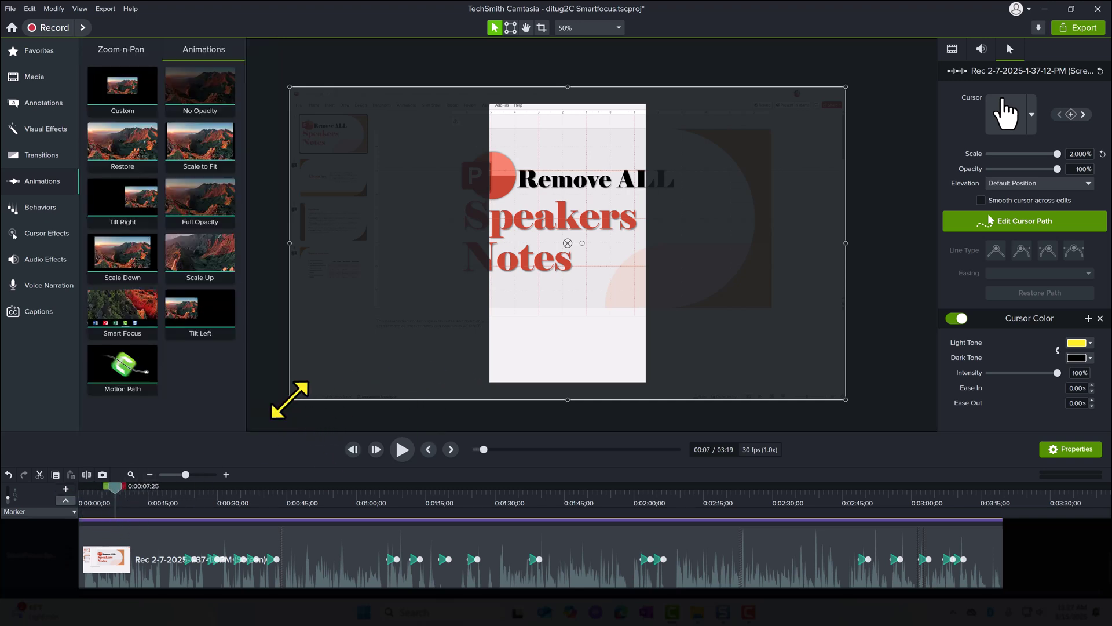
{"action": "left_click_drag", "start_coordinate": [290, 399], "coordinate": [510, 328]}
{"action": "left_click_drag", "start_coordinate": [666, 154], "coordinate": [588, 234]}
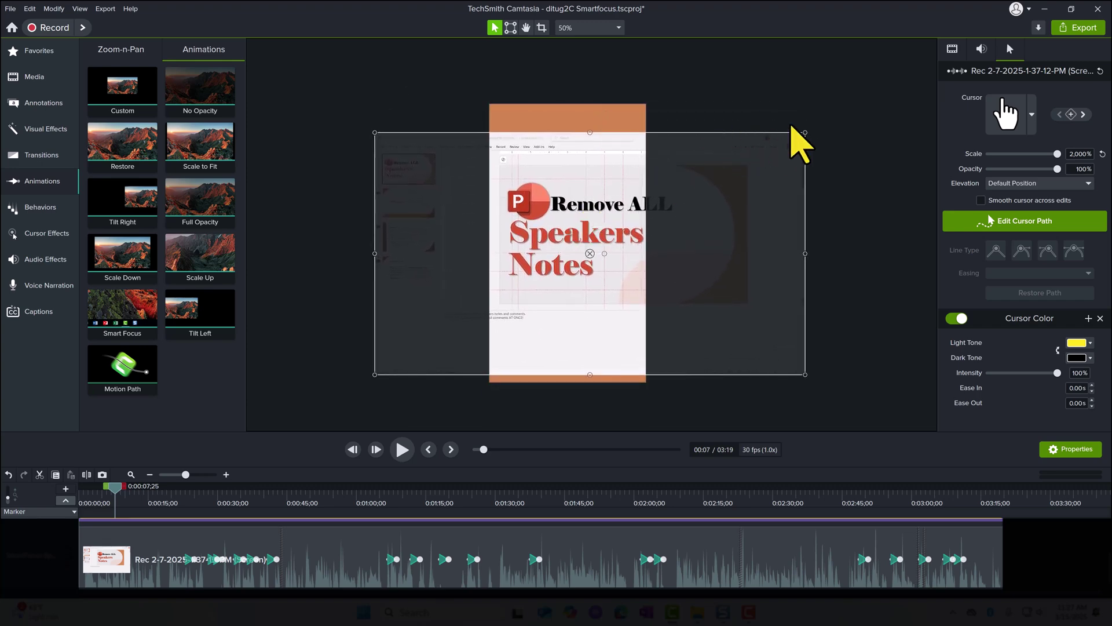
{"action": "left_click_drag", "start_coordinate": [803, 133], "coordinate": [635, 205]}
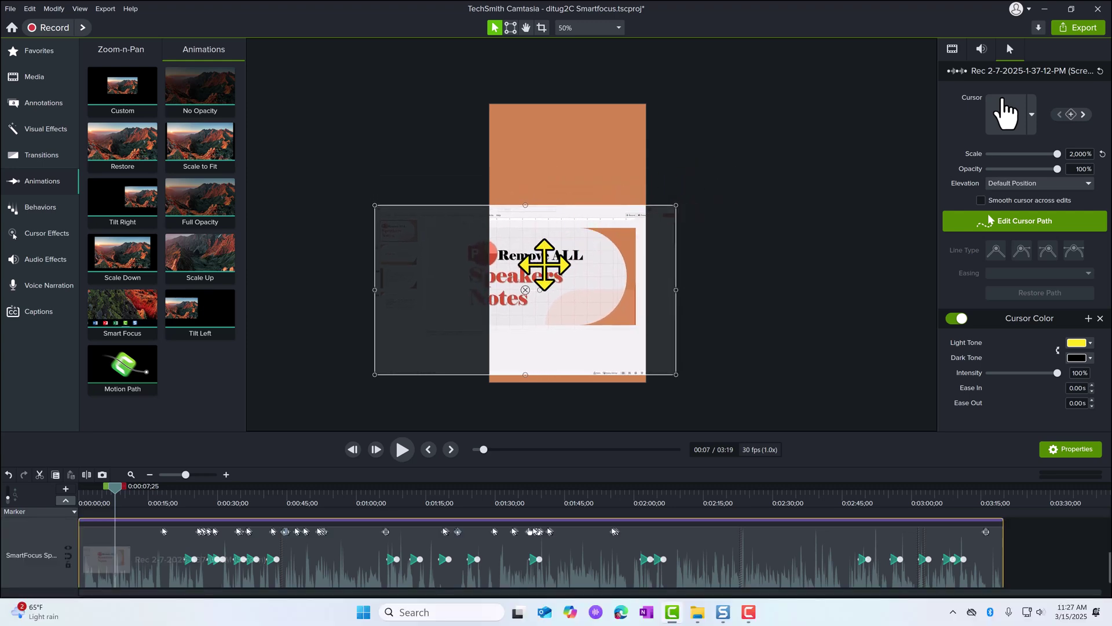
{"action": "left_click_drag", "start_coordinate": [591, 317], "coordinate": [624, 271]}
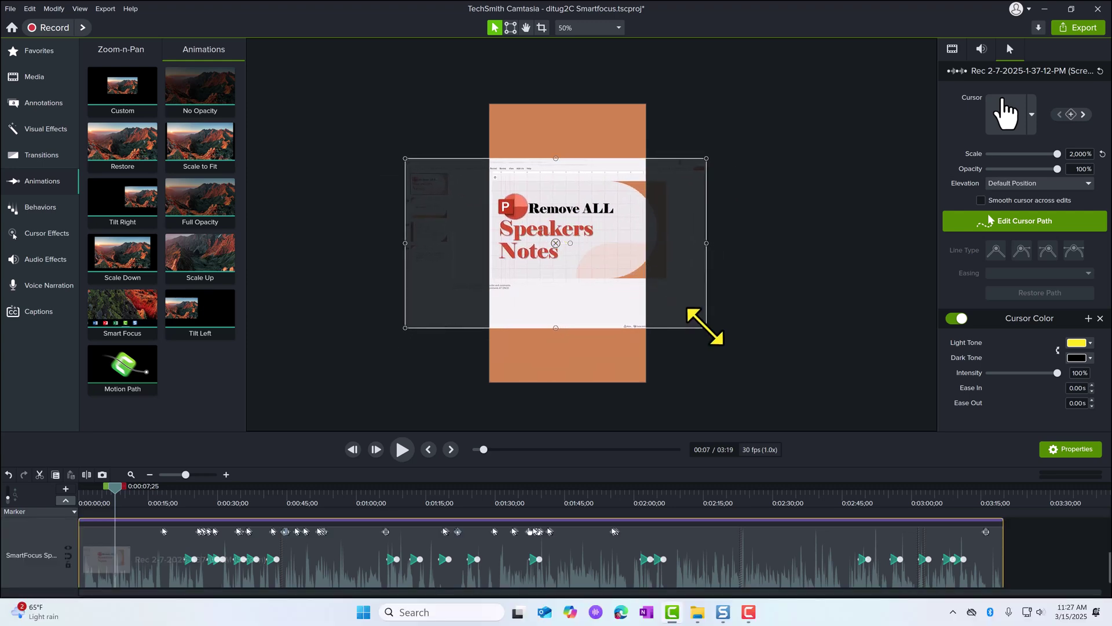
{"action": "left_click_drag", "start_coordinate": [706, 328], "coordinate": [665, 316]}
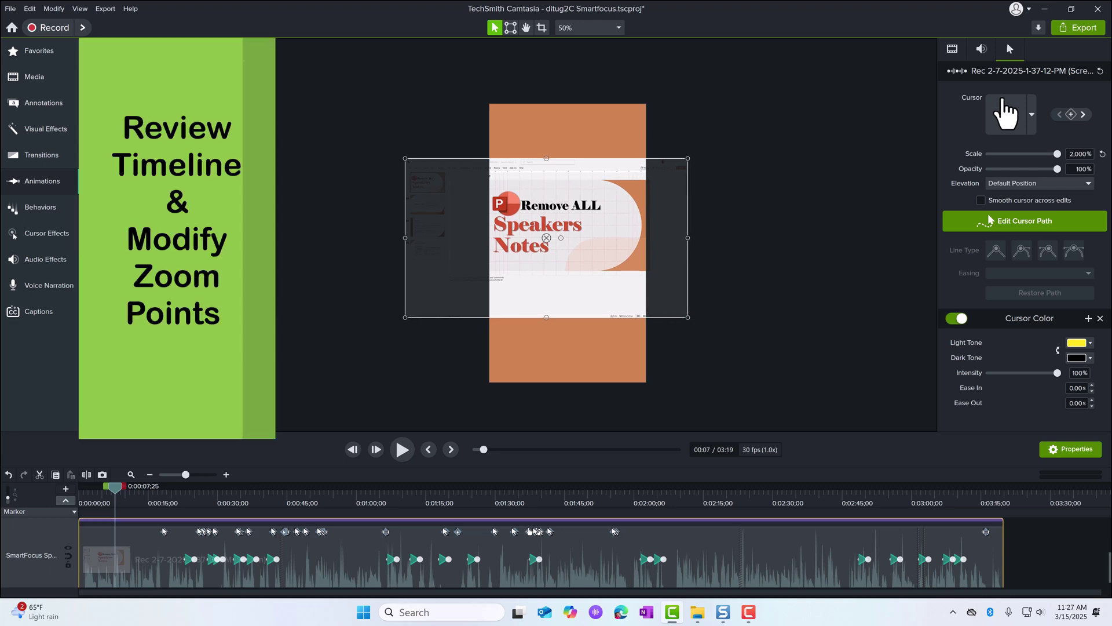
At the 0:21 zoom point, enlarge the recording to about 89% over the slide thumbnails, then move to 0:26
{"action": "left_click", "coordinate": [997, 546]}
{"action": "left_click_drag", "start_coordinate": [114, 494], "coordinate": [178, 510]}
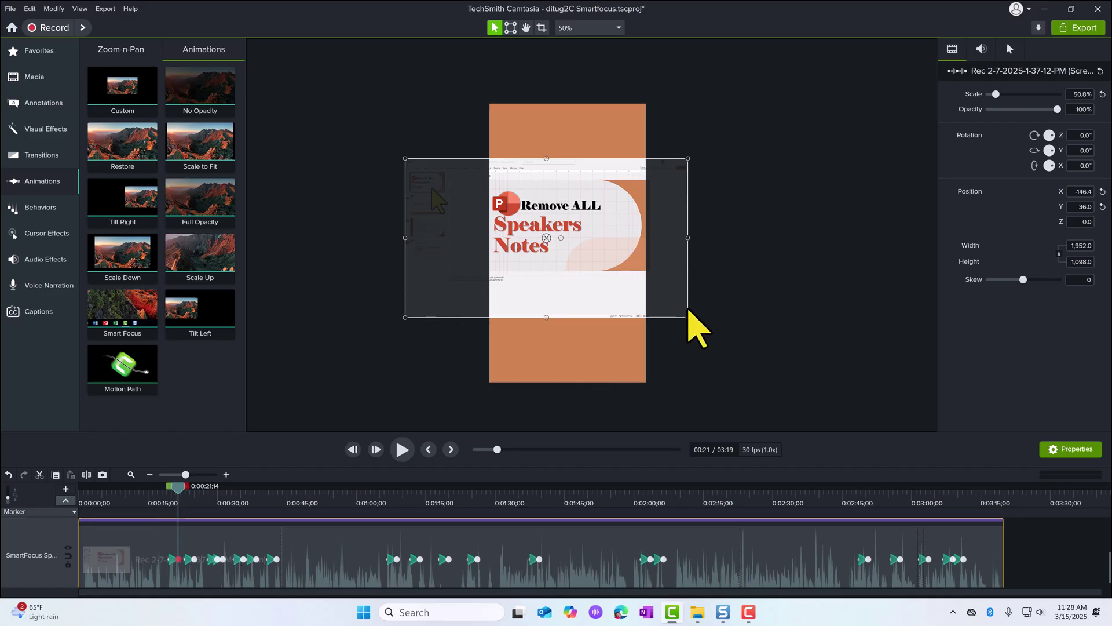
{"action": "left_click_drag", "start_coordinate": [688, 316], "coordinate": [816, 389]}
{"action": "left_click_drag", "start_coordinate": [593, 334], "coordinate": [666, 281]}
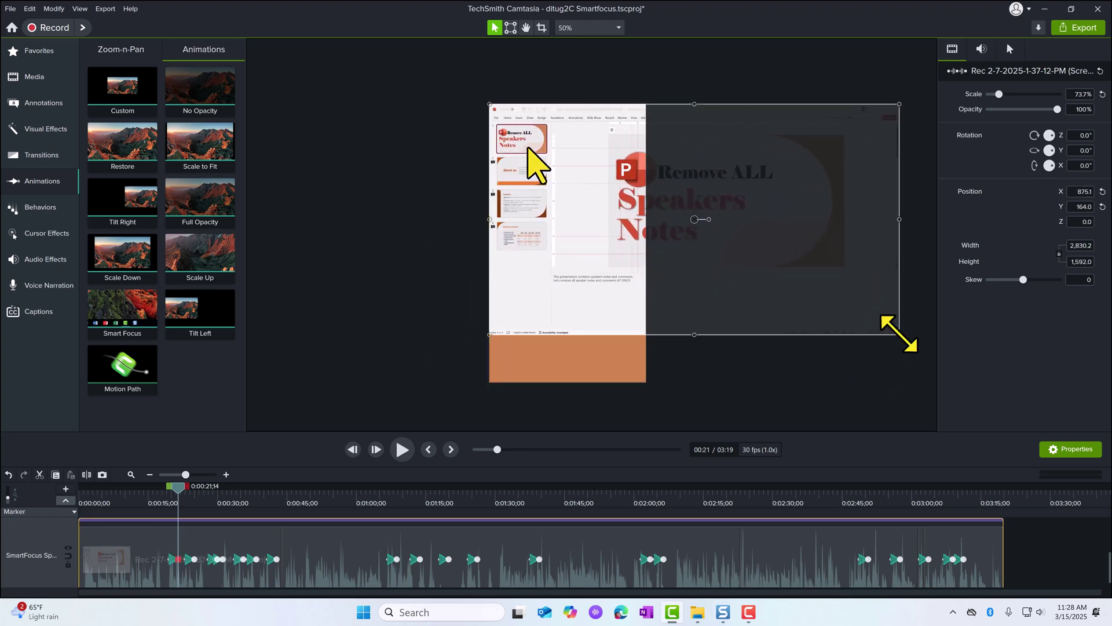
{"action": "left_click_drag", "start_coordinate": [900, 335], "coordinate": [976, 379]}
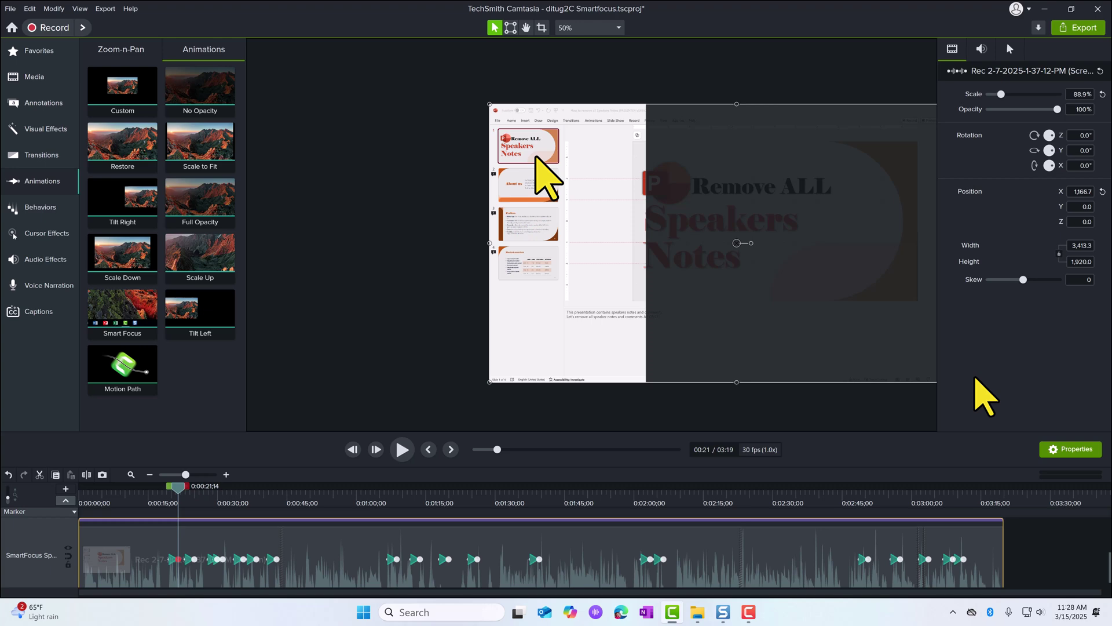
{"action": "left_click_drag", "start_coordinate": [178, 489], "coordinate": [353, 492]}
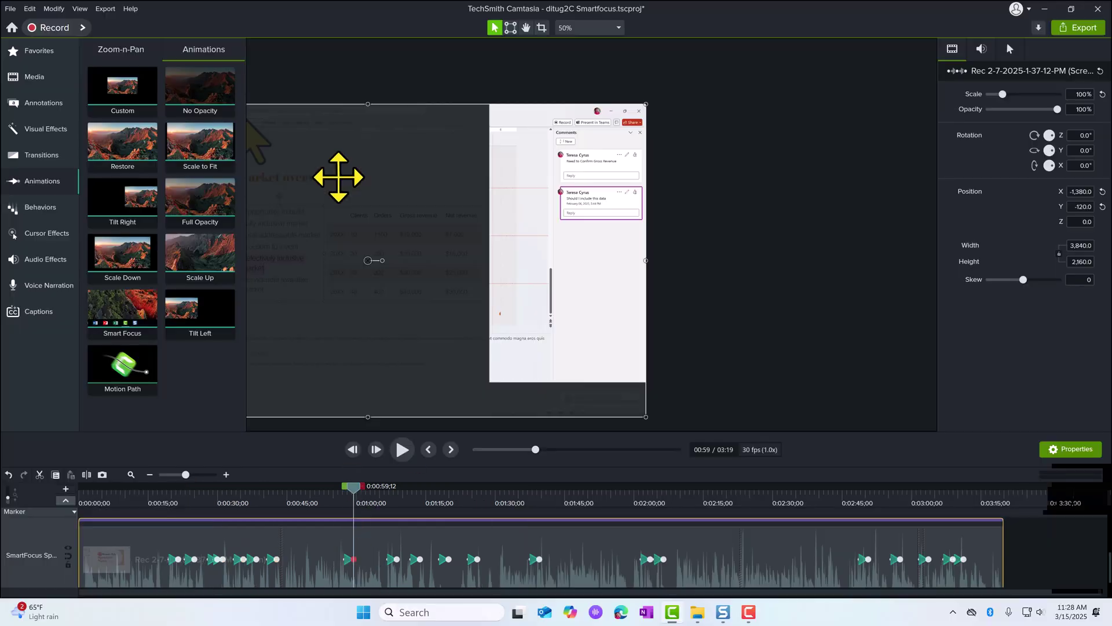
Add zoom points at about 0:59 and 1:08 that pan the recording right
{"action": "left_click_drag", "start_coordinate": [338, 174], "coordinate": [642, 174]}
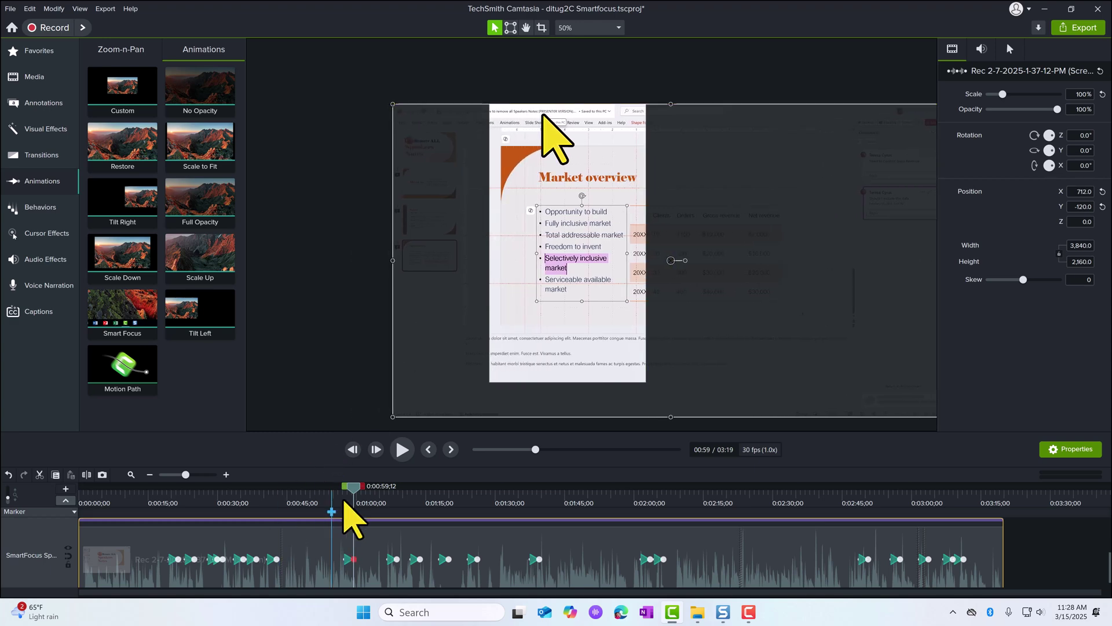
{"action": "key", "text": "ctrl+z"}
{"action": "left_click_drag", "start_coordinate": [328, 174], "coordinate": [641, 173]}
{"action": "left_click", "coordinate": [382, 496]}
{"action": "left_click", "coordinate": [395, 492]}
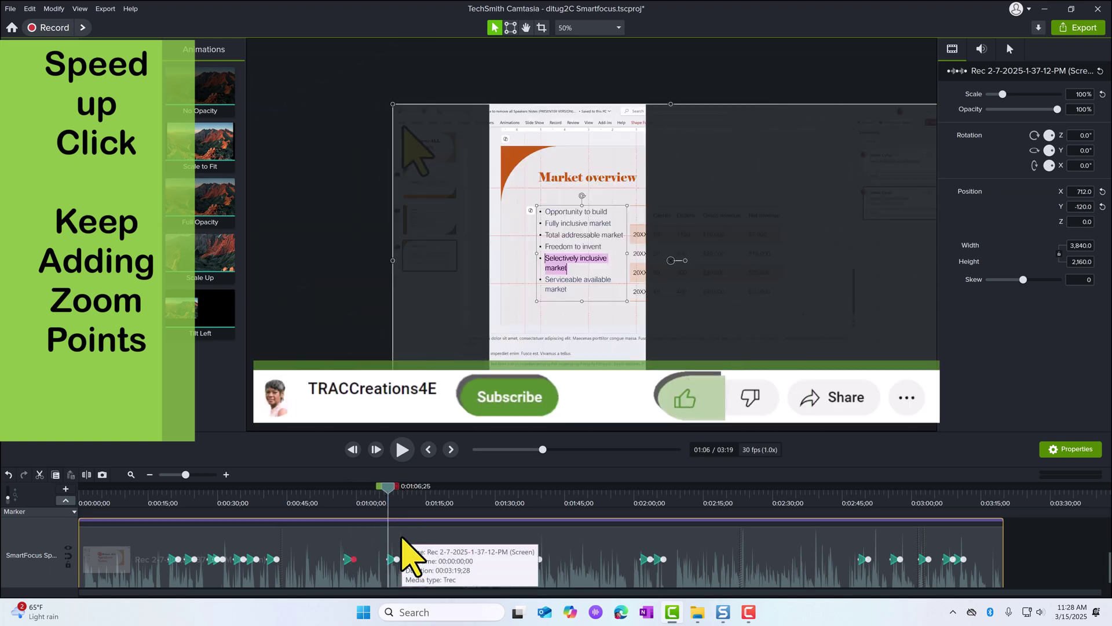
{"action": "left_click_drag", "start_coordinate": [443, 236], "coordinate": [539, 235]}
Add zoom points at about 1:22 framing the revenue table and 1:30 panning left
{"action": "left_click_drag", "start_coordinate": [400, 490], "coordinate": [461, 494]}
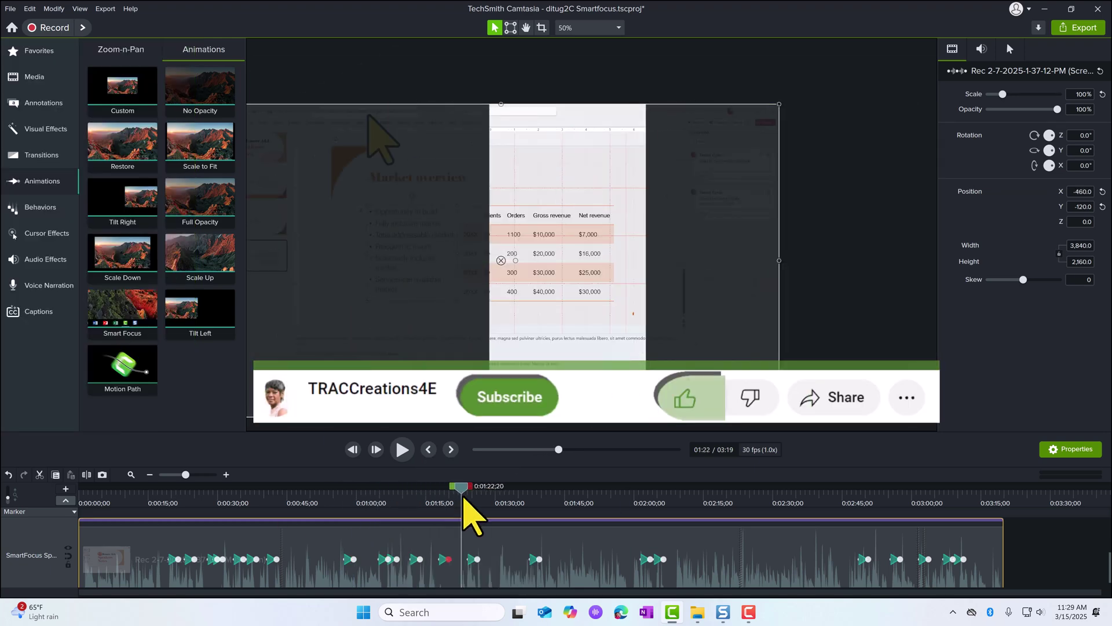
{"action": "left_click_drag", "start_coordinate": [477, 232], "coordinate": [566, 240]}
{"action": "left_click_drag", "start_coordinate": [461, 487], "coordinate": [497, 492]}
{"action": "left_click_drag", "start_coordinate": [766, 180], "coordinate": [519, 172]}
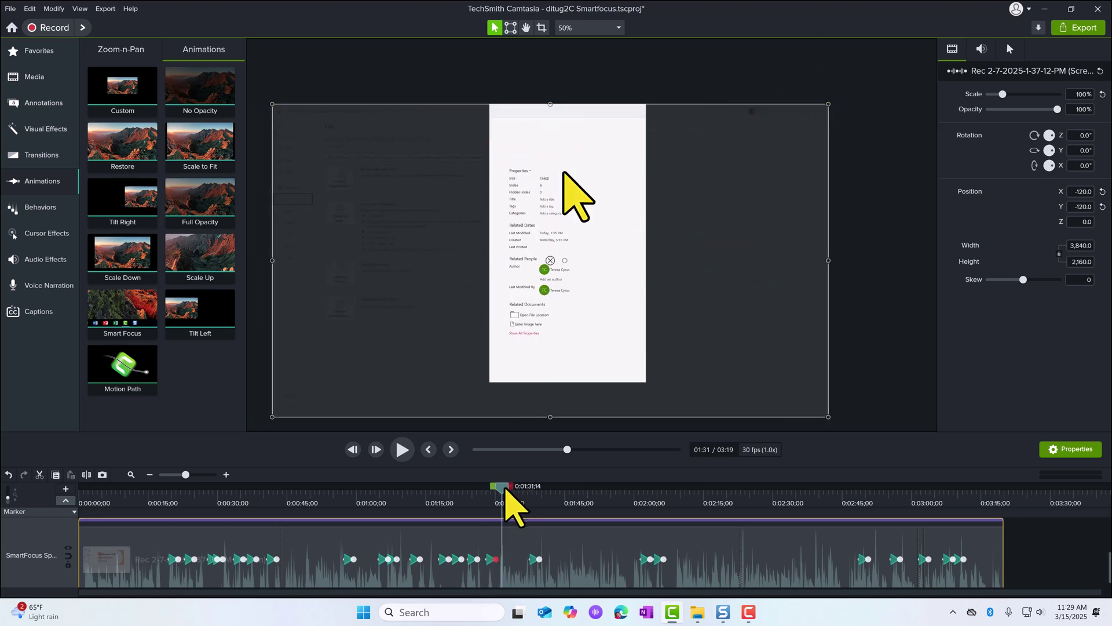
Add zoom points at 1:40 on the properties list and 1:56 panning right, lengthening the last animation
{"action": "left_click_drag", "start_coordinate": [509, 496], "coordinate": [545, 497]}
{"action": "left_click_drag", "start_coordinate": [560, 225], "coordinate": [484, 224]}
{"action": "left_click_drag", "start_coordinate": [545, 490], "coordinate": [629, 497]}
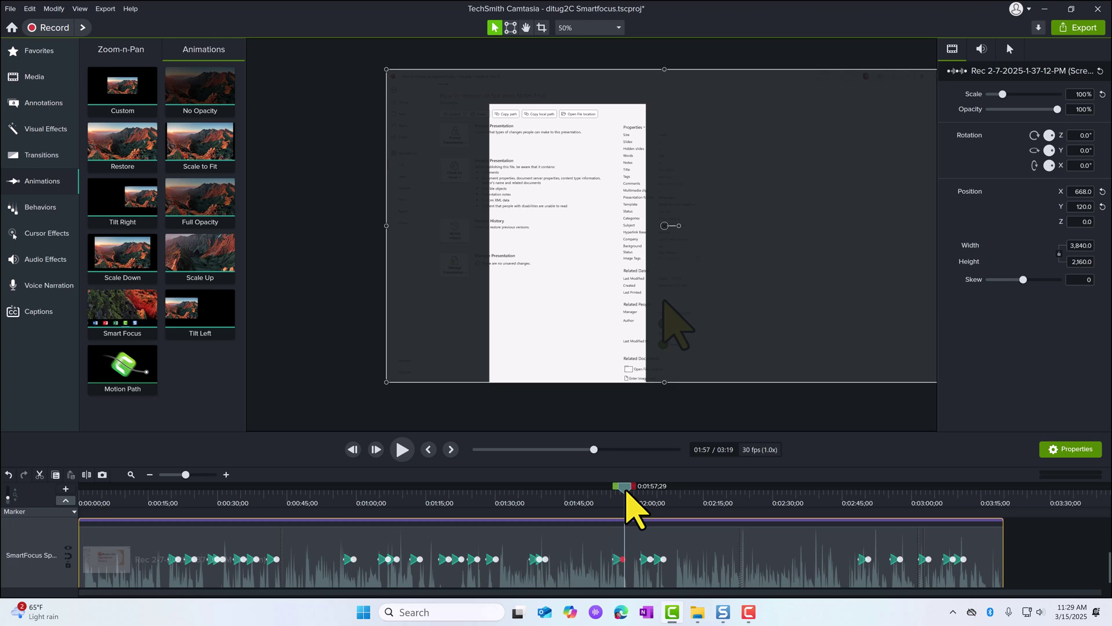
{"action": "left_click_drag", "start_coordinate": [473, 328], "coordinate": [658, 328]}
{"action": "left_click_drag", "start_coordinate": [618, 557], "coordinate": [666, 513]}
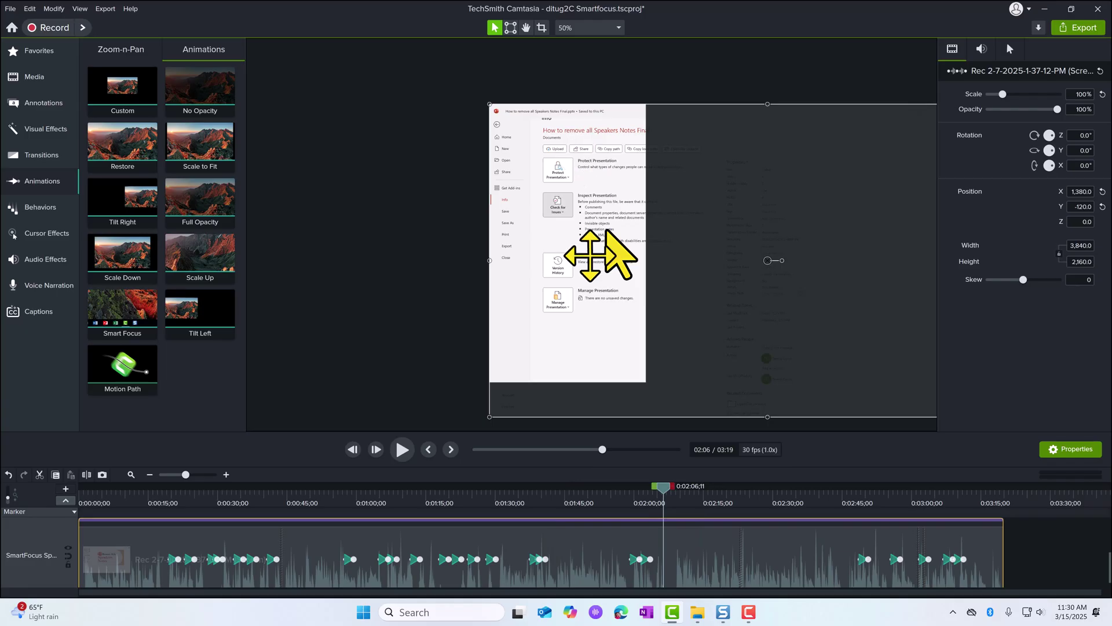
Add a centred zoom point at about 2:18, then review the framing through 2:47, 3:09 and the end
{"action": "mouse_move", "coordinate": [662, 490]}
{"action": "left_mouse_down"}
{"action": "mouse_move", "coordinate": [717, 496]}
{"action": "mouse_move", "coordinate": [659, 504]}
{"action": "mouse_move", "coordinate": [669, 504]}
{"action": "left_mouse_up"}
{"action": "left_click_drag", "start_coordinate": [621, 229], "coordinate": [418, 226]}
{"action": "left_click_drag", "start_coordinate": [668, 501], "coordinate": [930, 490]}
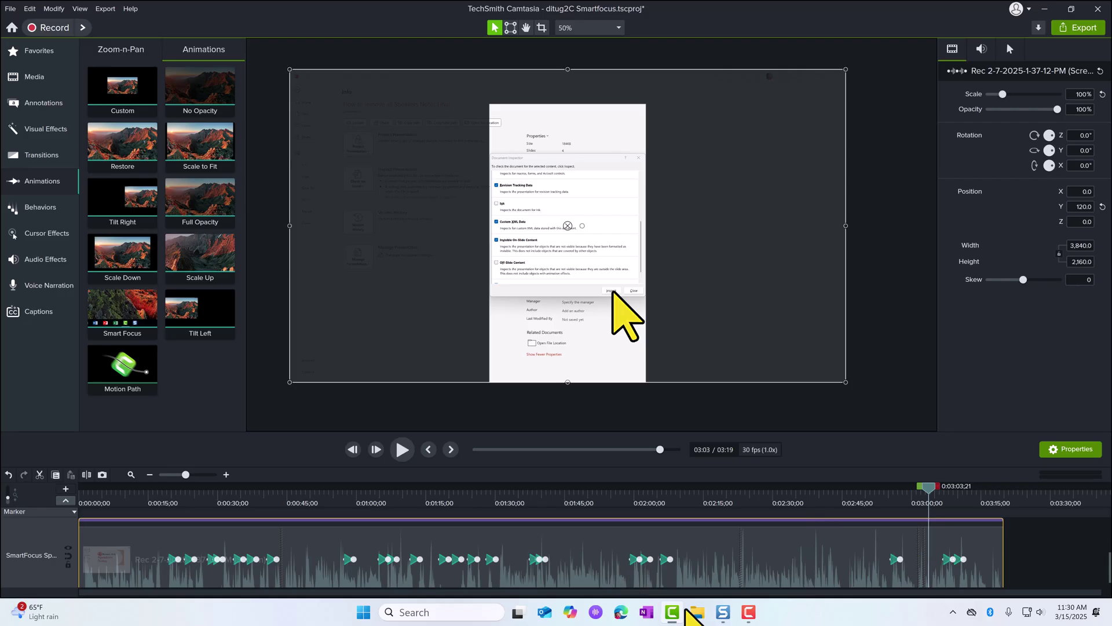
{"action": "left_click_drag", "start_coordinate": [930, 488], "coordinate": [959, 498]}
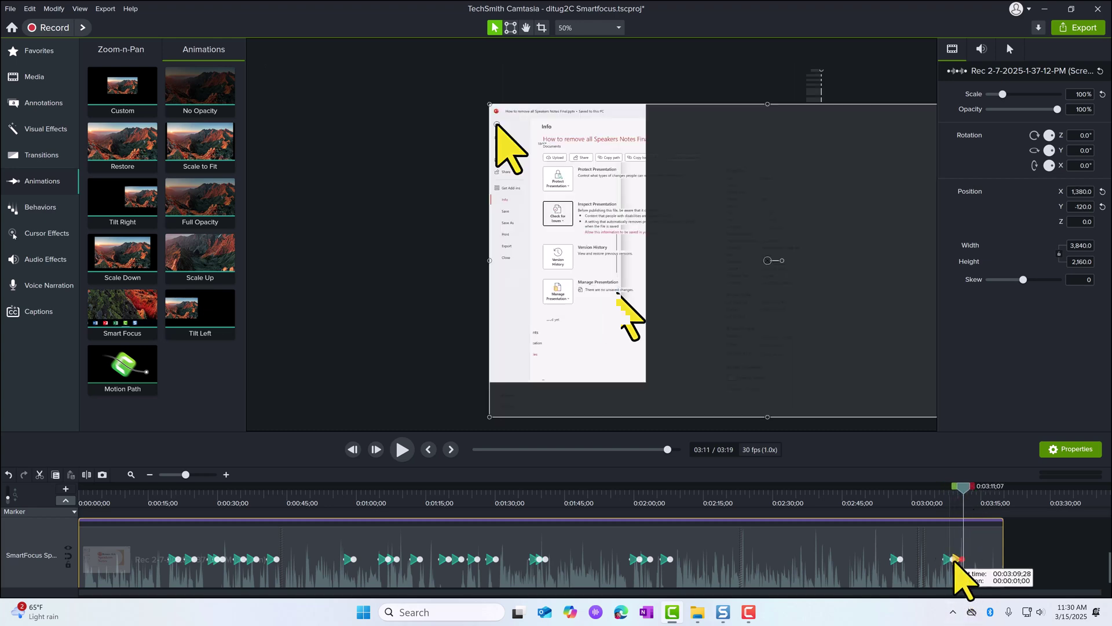
{"action": "left_click_drag", "start_coordinate": [964, 497], "coordinate": [1010, 509]}
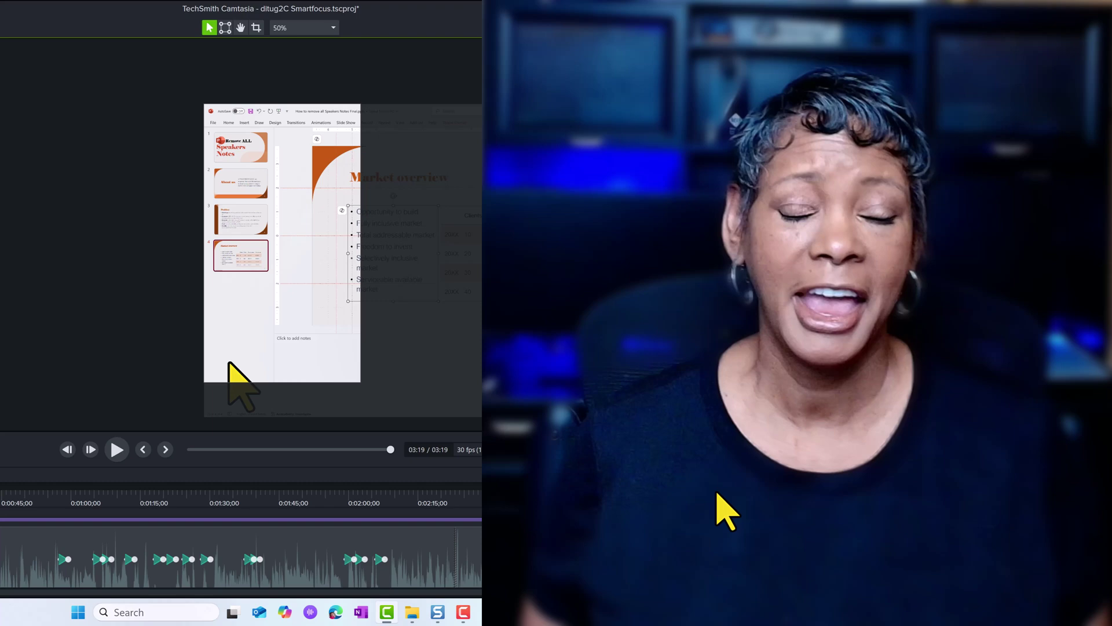